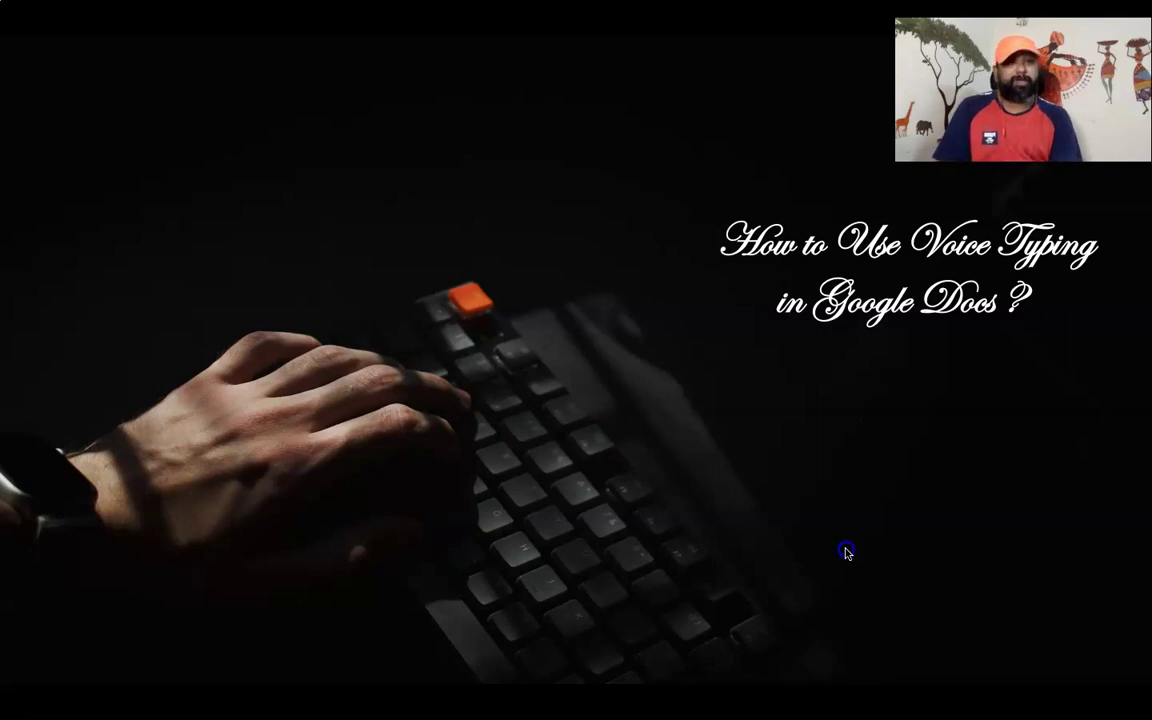
Move past the intro slides to Google Drive's My Drive page.
{"action": "left_click", "coordinate": [846, 552]}
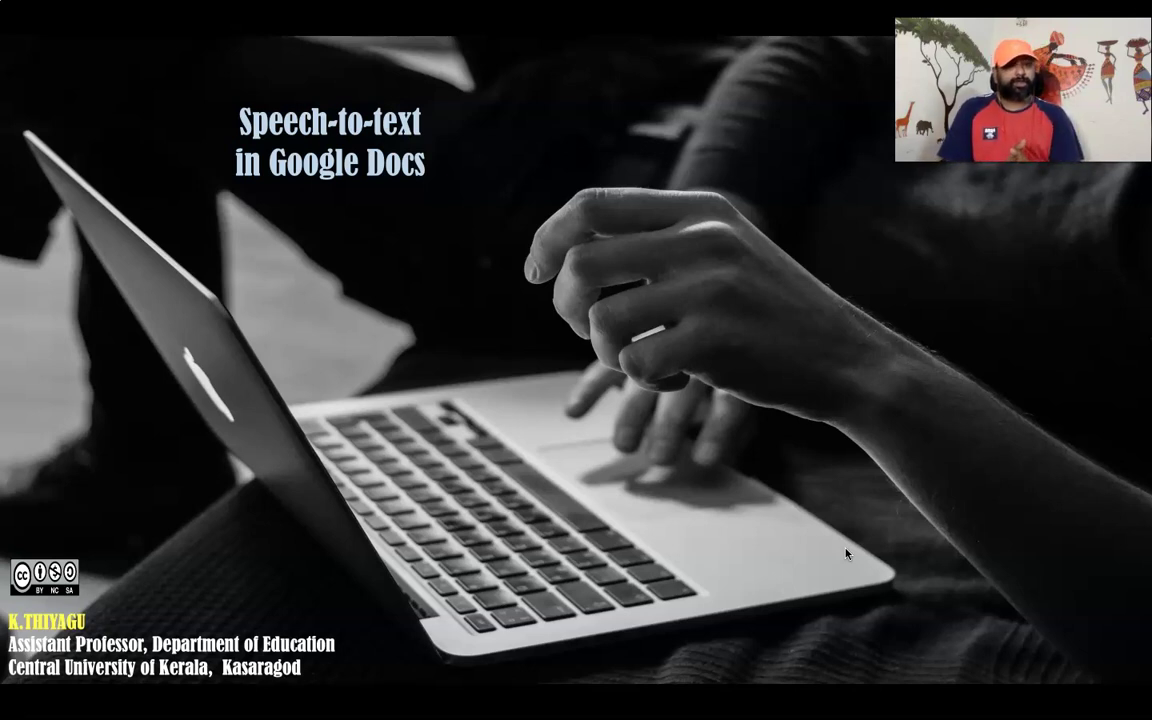
{"action": "left_click", "coordinate": [846, 551]}
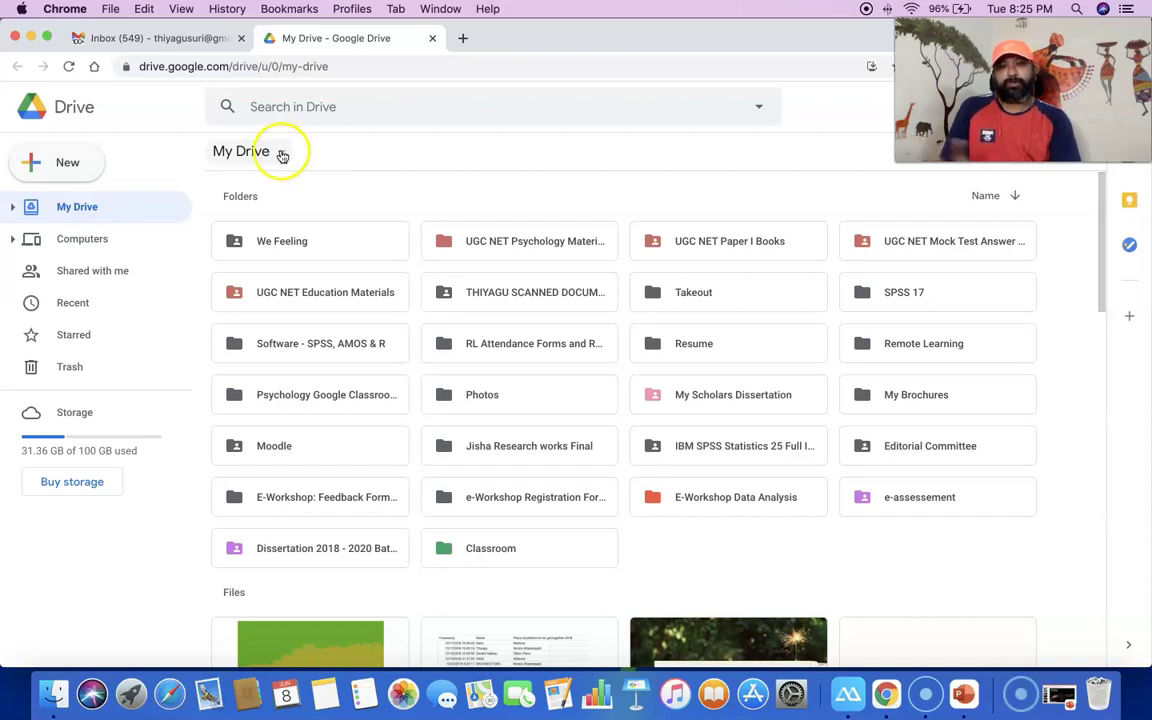
Create a blank Google Docs document from Drive's New menu.
{"action": "left_click", "coordinate": [66, 162]}
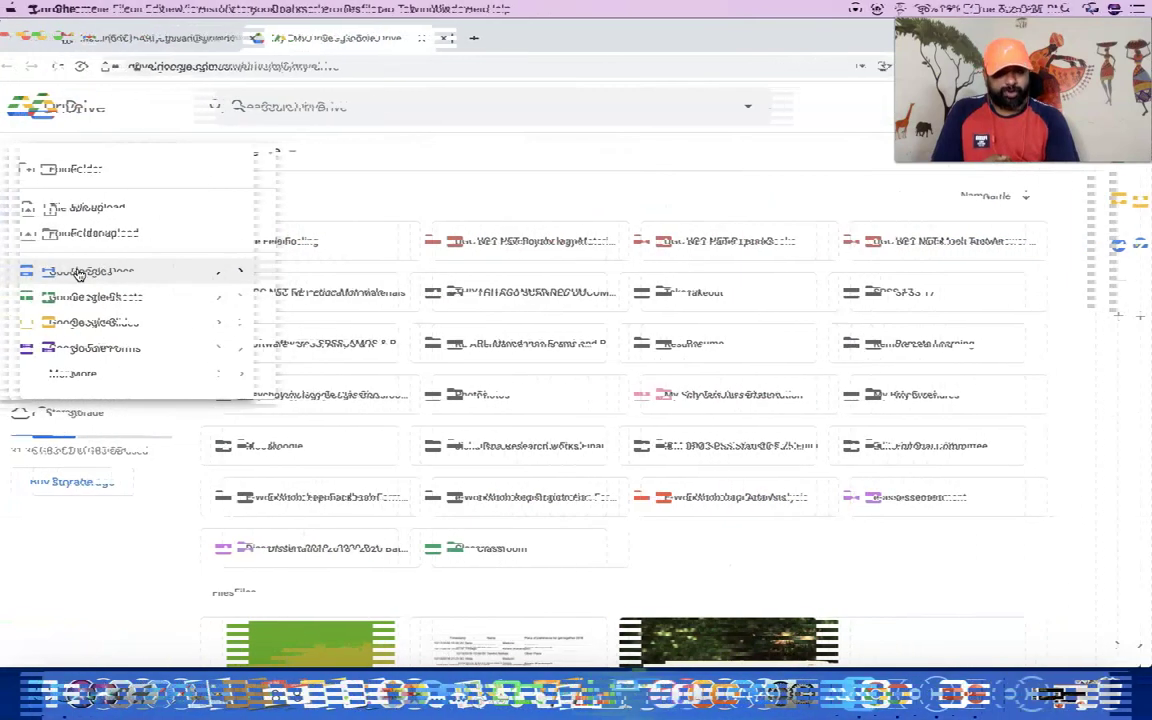
{"action": "left_click", "coordinate": [78, 272]}
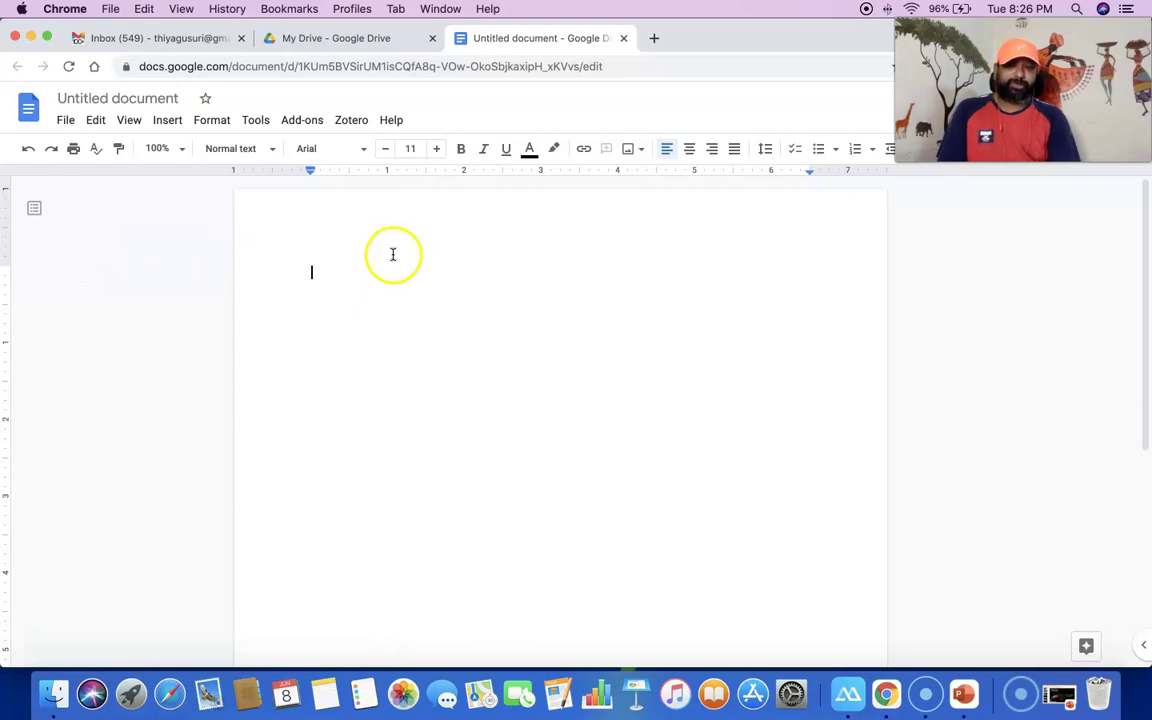
Title the new document 'Demo File' and return to the page body.
{"action": "left_click", "coordinate": [109, 93]}
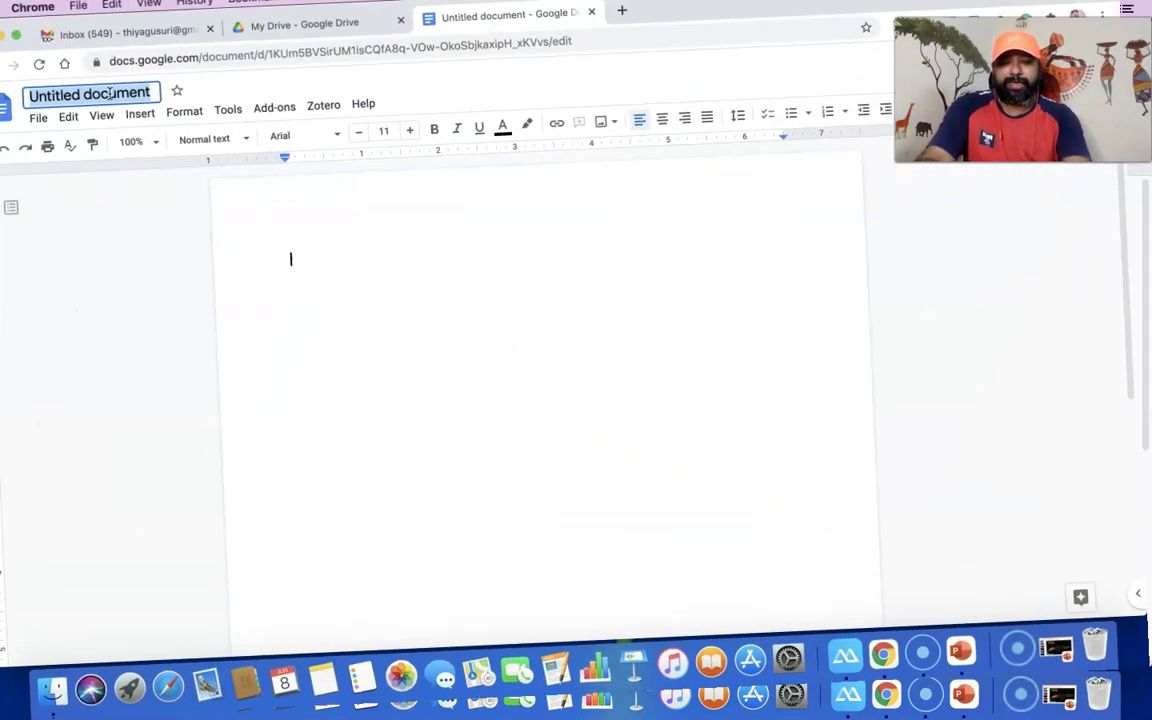
{"action": "type", "text": "Demo"}
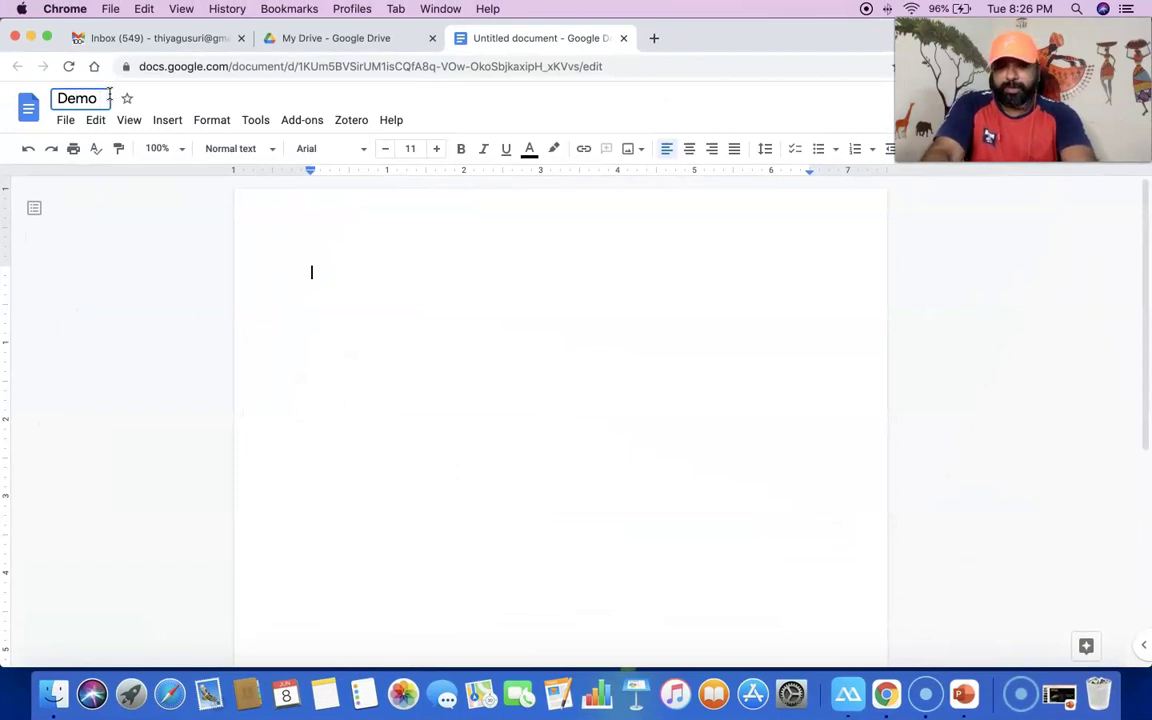
{"action": "type", "text": " File"}
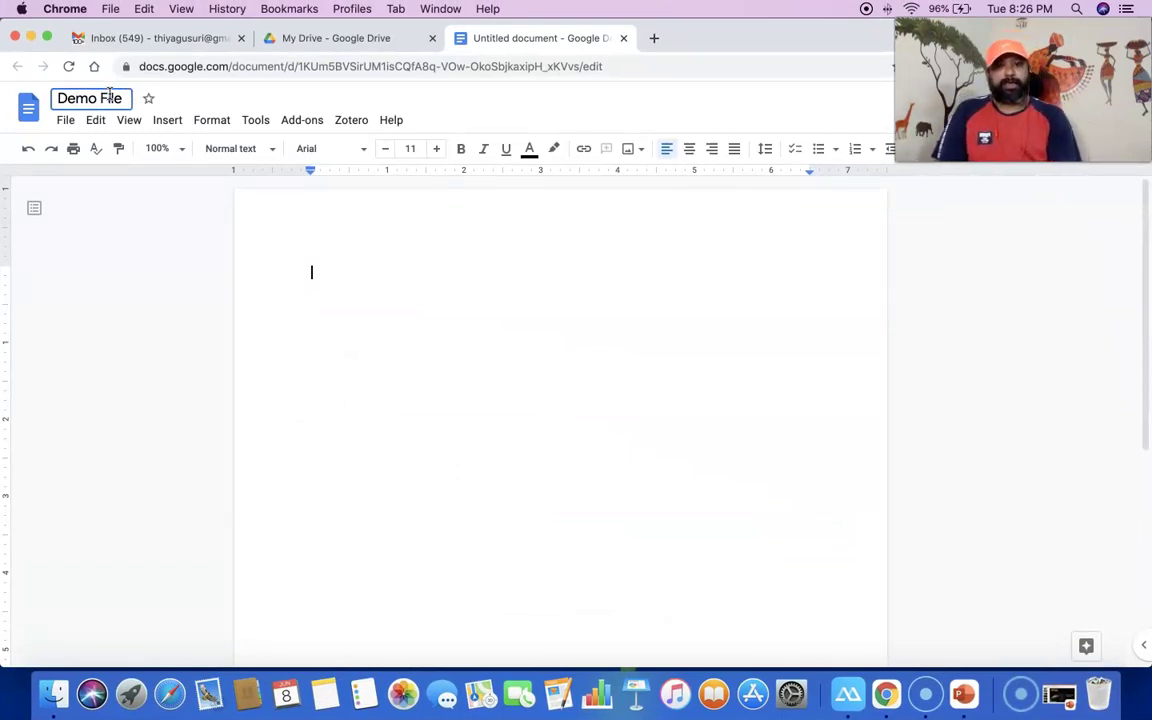
{"action": "left_click", "coordinate": [283, 249]}
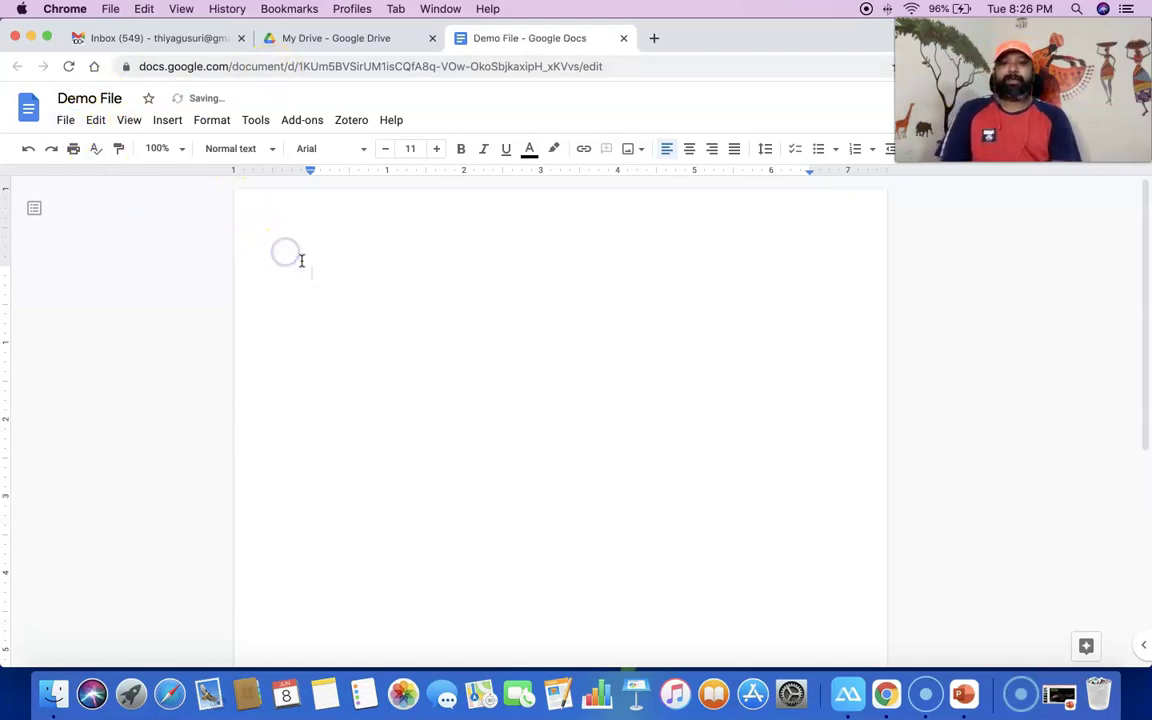
{"action": "left_click", "coordinate": [303, 260]}
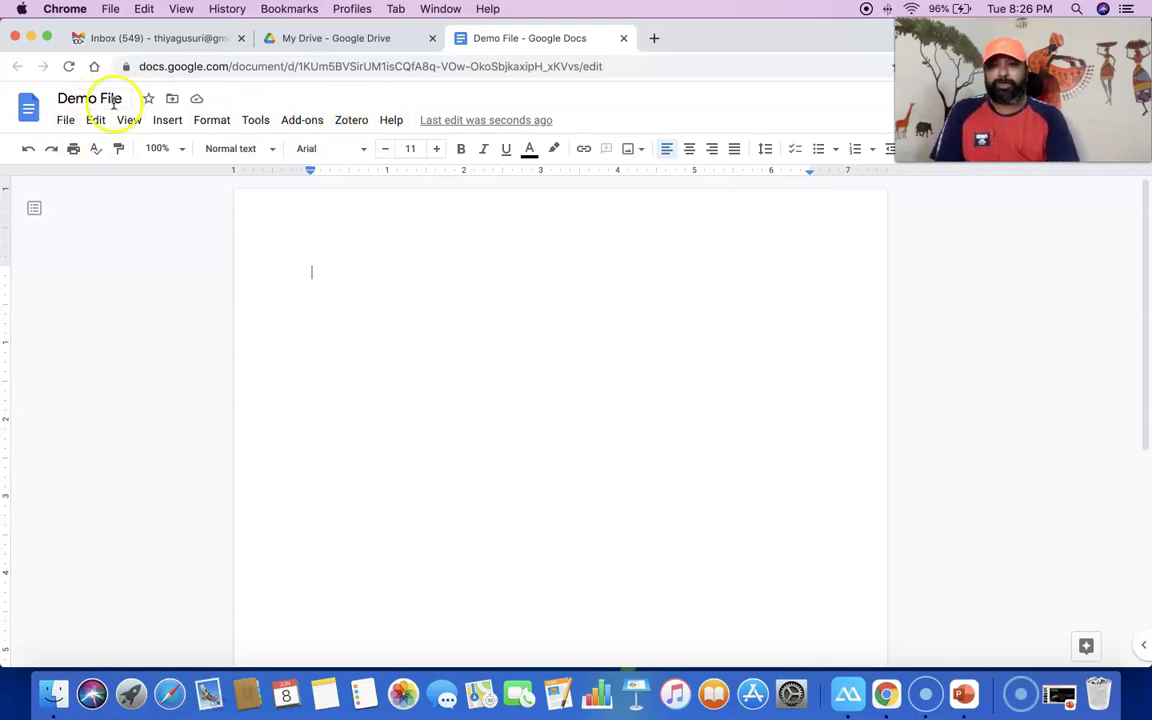
Turn on Voice typing from the Tools menu, starting with English (US) dictation.
{"action": "left_click", "coordinate": [257, 122]}
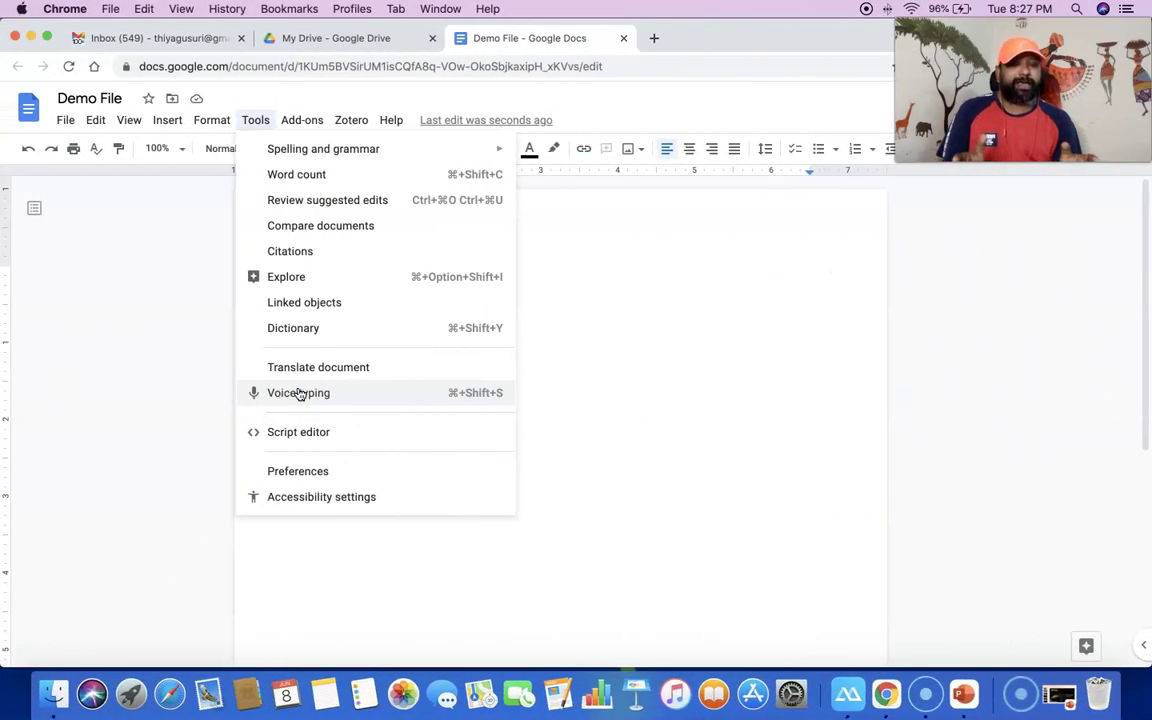
{"action": "left_click", "coordinate": [300, 393]}
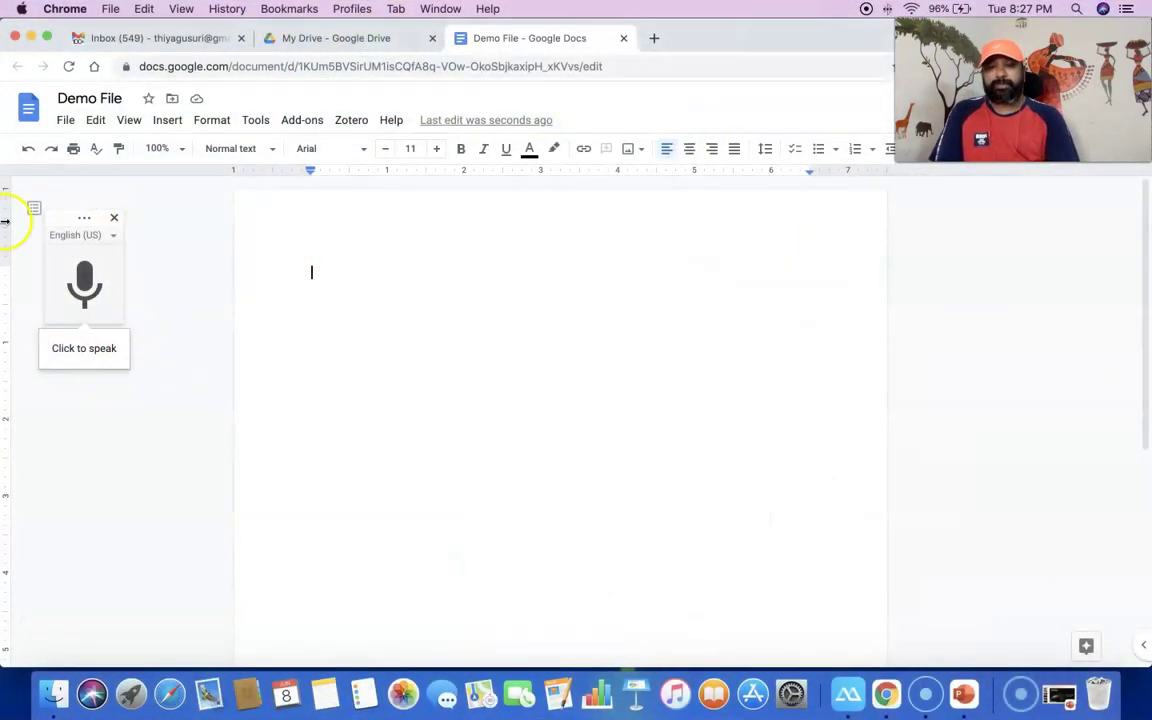
Switch the voice typing language from English (US) to English (India).
{"action": "left_click", "coordinate": [112, 236]}
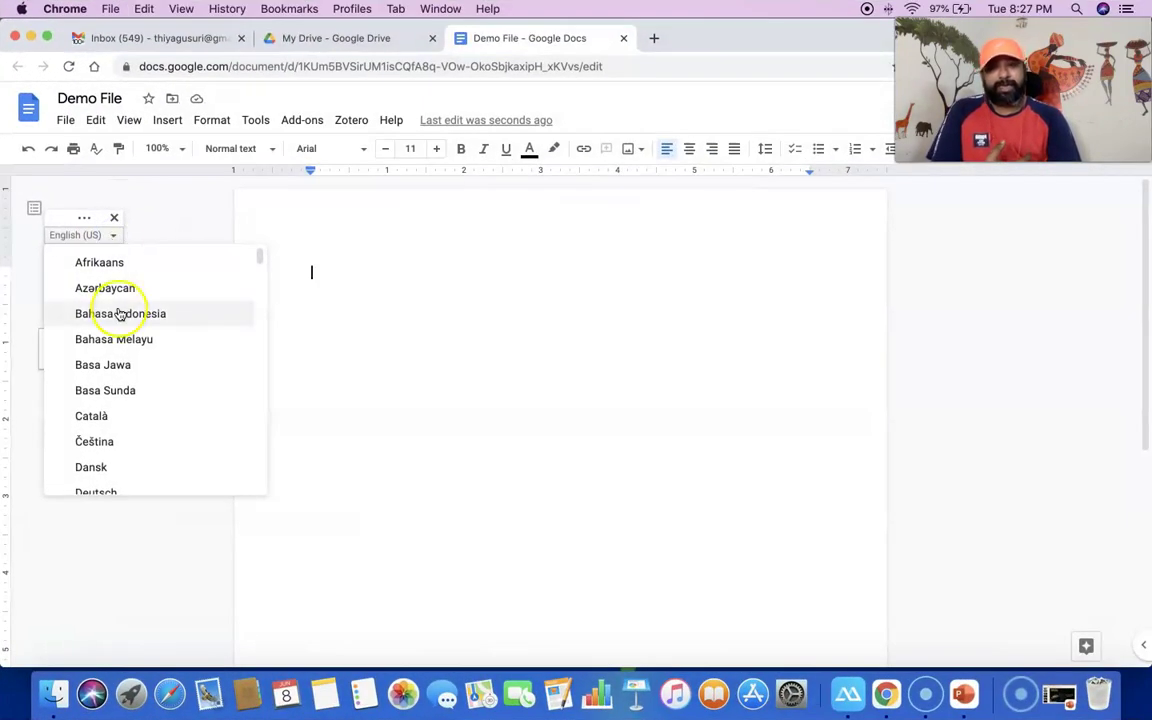
{"action": "scroll", "coordinate": [121, 314], "scroll_direction": "down", "scroll_amount": 3}
{"action": "scroll", "coordinate": [139, 355], "scroll_direction": "down", "scroll_amount": 3}
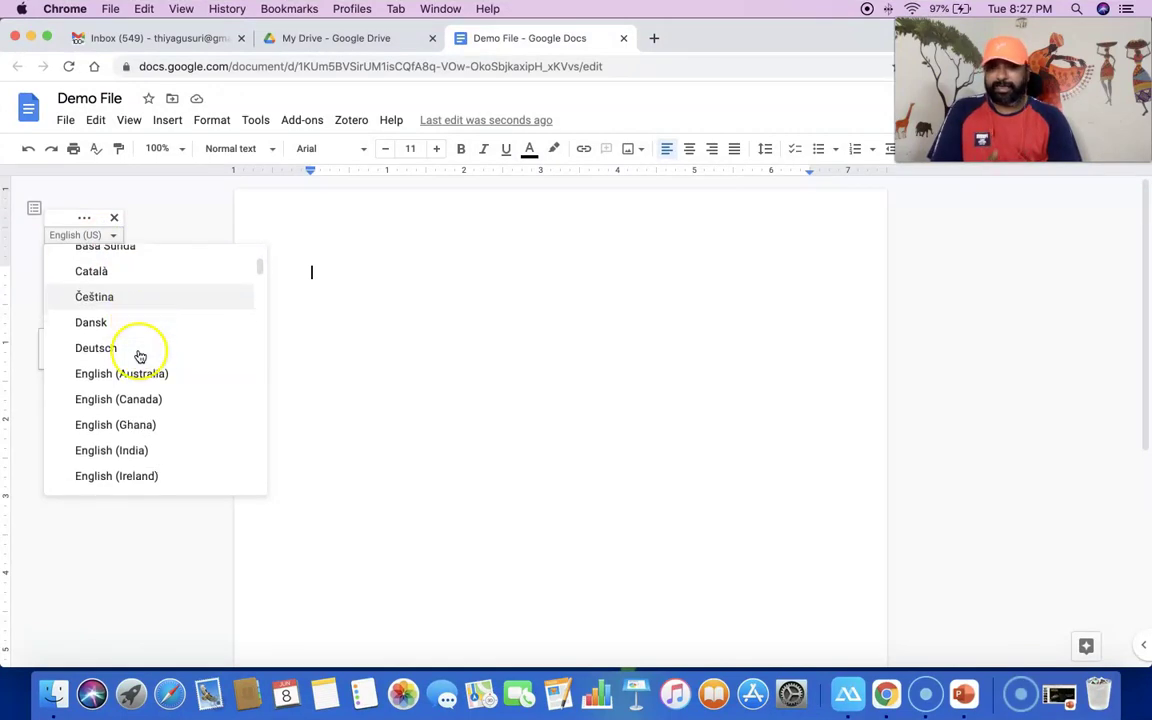
{"action": "scroll", "coordinate": [142, 378], "scroll_direction": "down", "scroll_amount": 2}
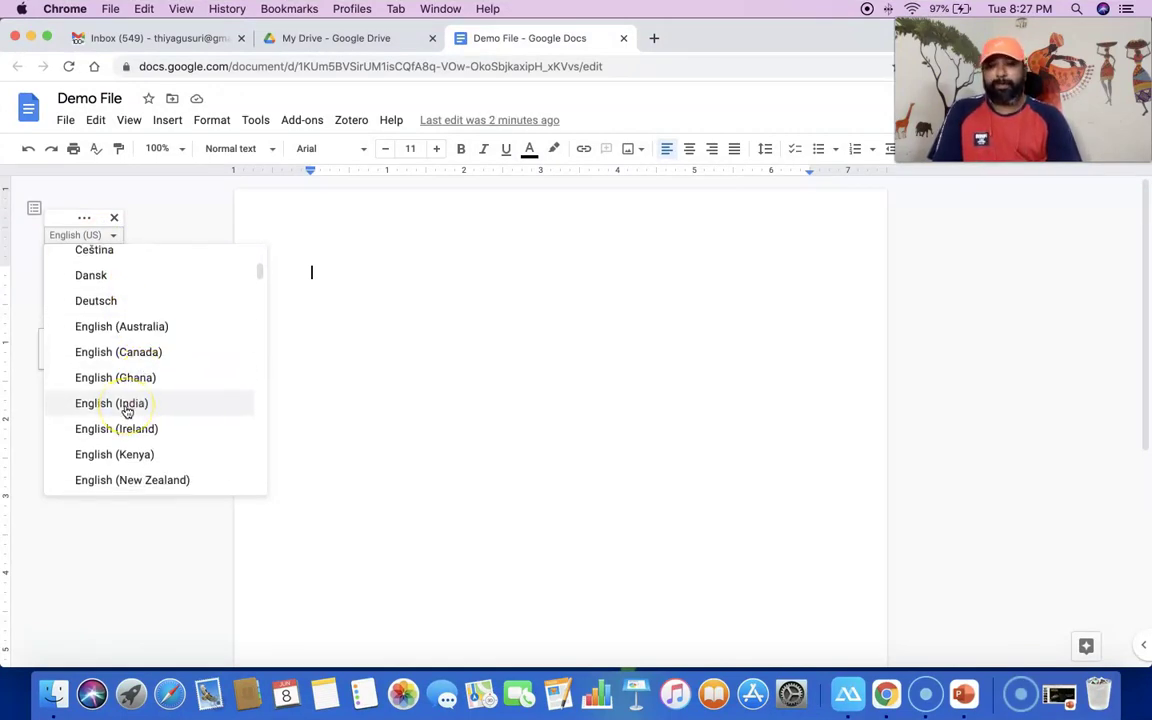
{"action": "left_click", "coordinate": [127, 405]}
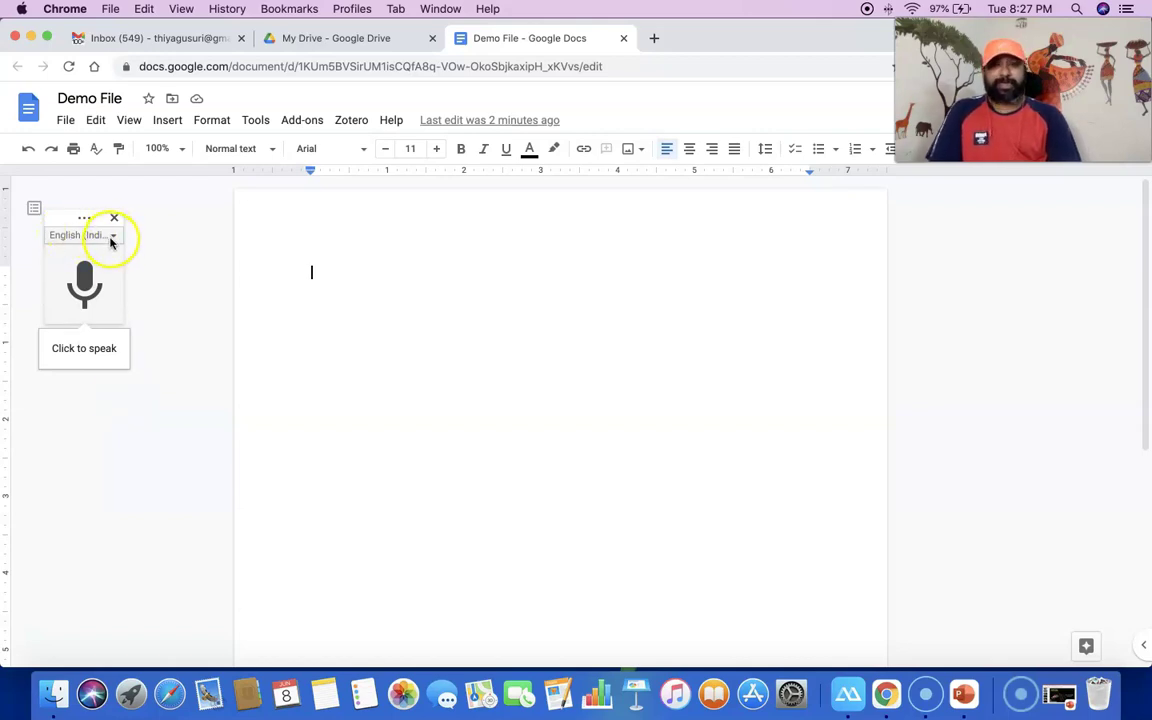
{"action": "left_click", "coordinate": [313, 269]}
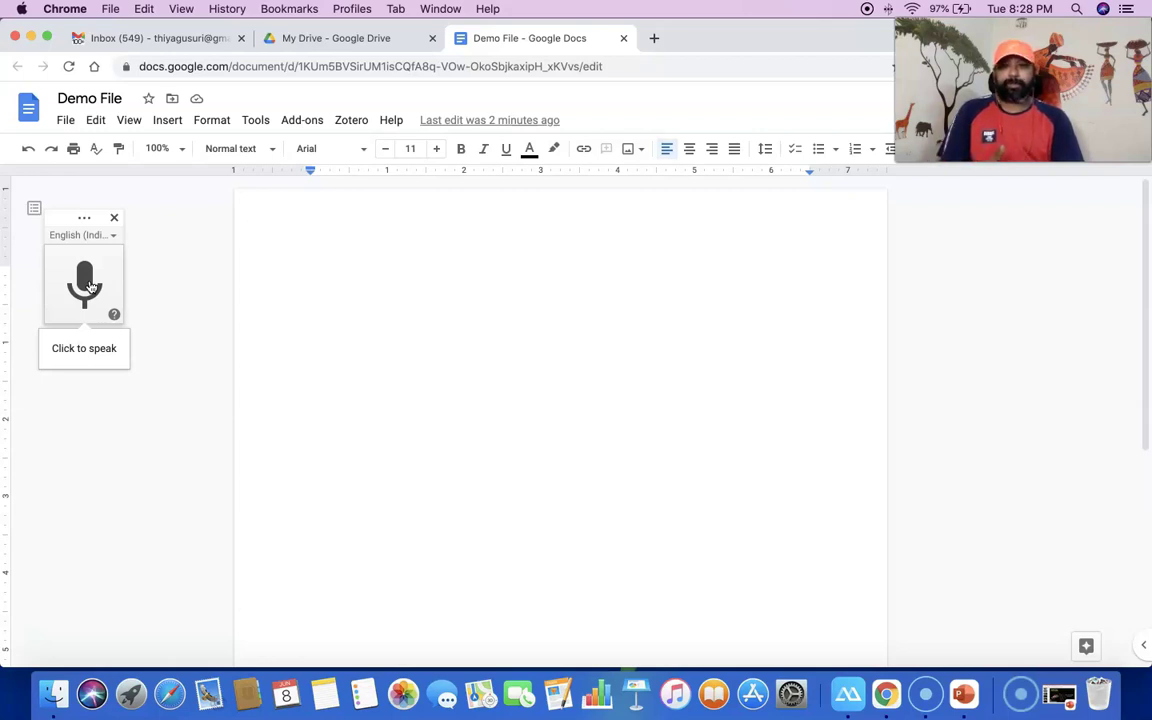
Dictate the COVID-19 rules heading, three numbered rules and two closing lines, then start a new line.
{"action": "left_click", "coordinate": [88, 286]}
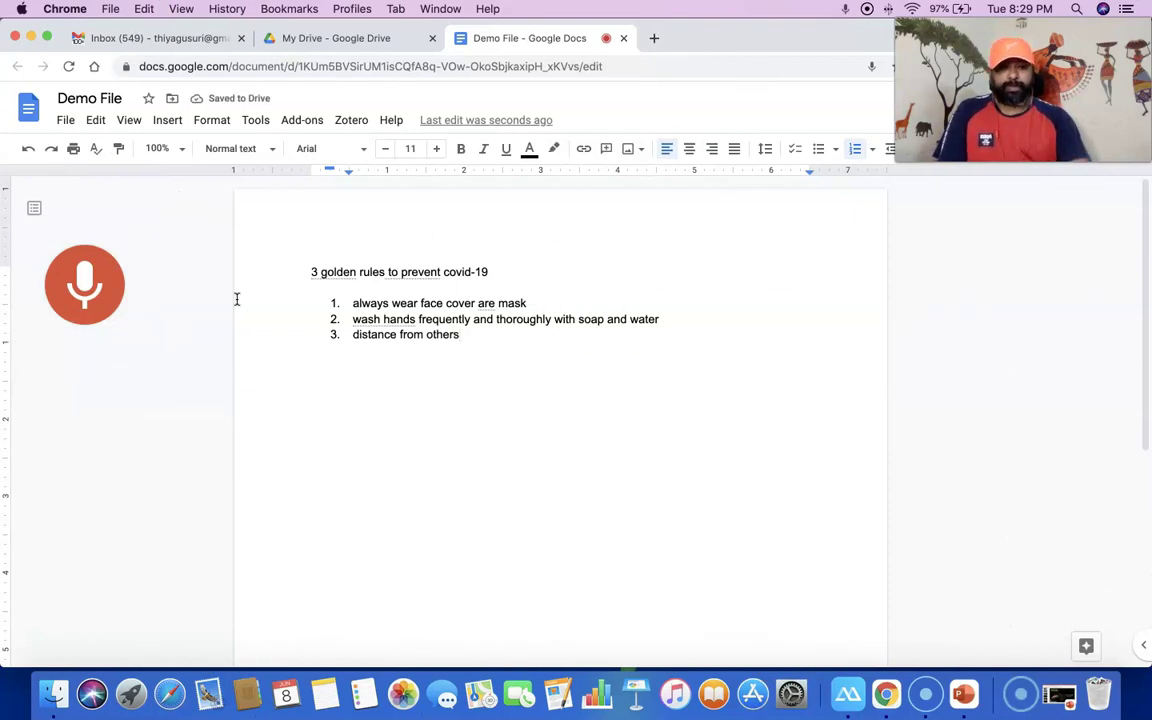
{"action": "key", "text": "Return"}
{"action": "key", "text": "Return"}
{"action": "key", "text": "BackSpace"}
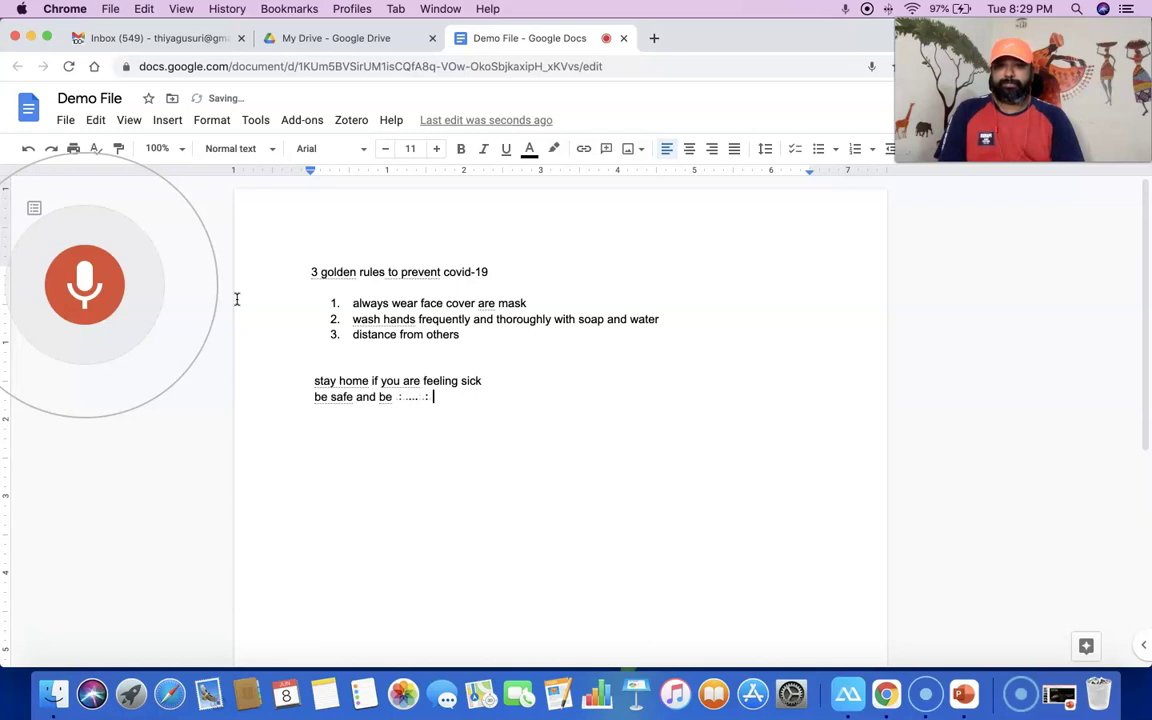
{"action": "left_click", "coordinate": [80, 282]}
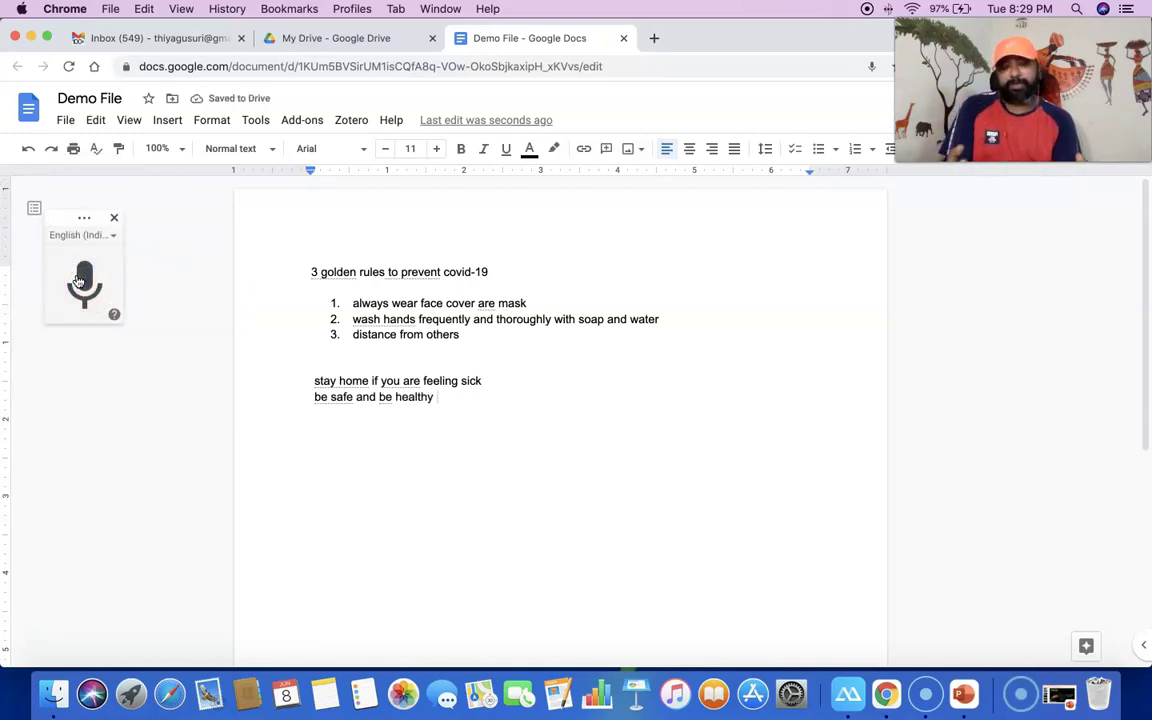
{"action": "left_click", "coordinate": [70, 278]}
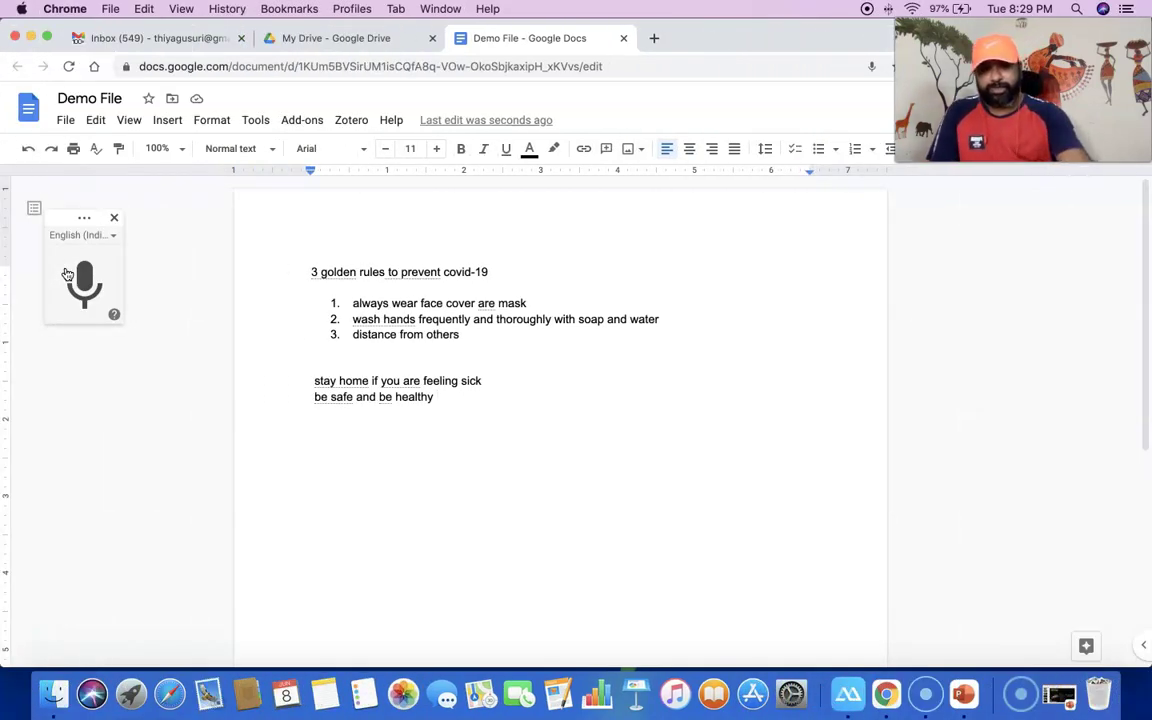
{"action": "key", "text": "Return"}
{"action": "key", "text": "Return"}
{"action": "key", "text": "Return"}
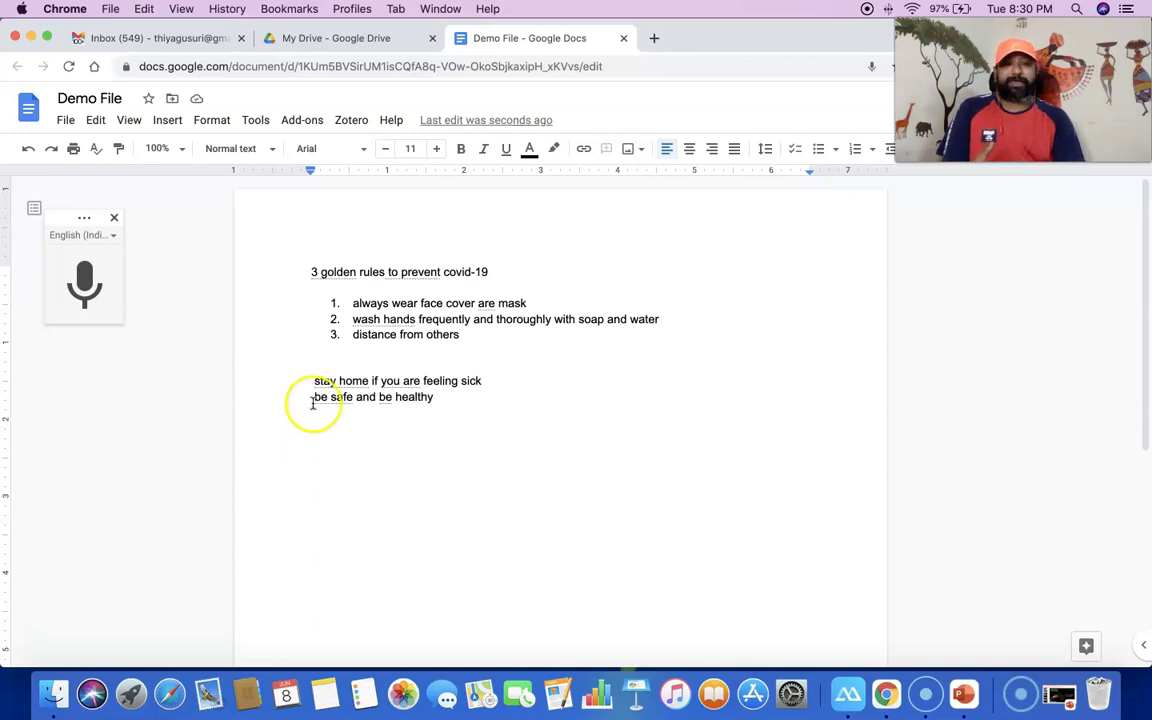
Change the voice typing language to தமிழ் (இந்தியா) / Tamil (India).
{"action": "left_click", "coordinate": [112, 237]}
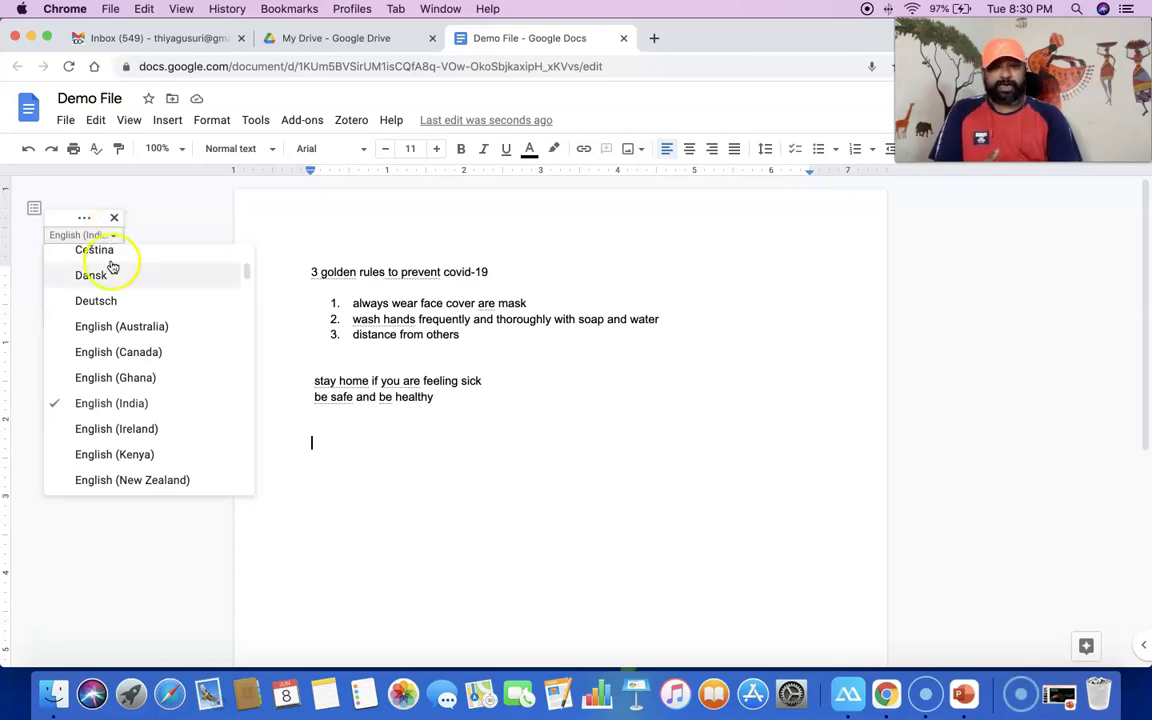
{"action": "scroll", "coordinate": [105, 310], "scroll_direction": "down", "scroll_amount": 10}
{"action": "scroll", "coordinate": [107, 340], "scroll_direction": "down", "scroll_amount": 15}
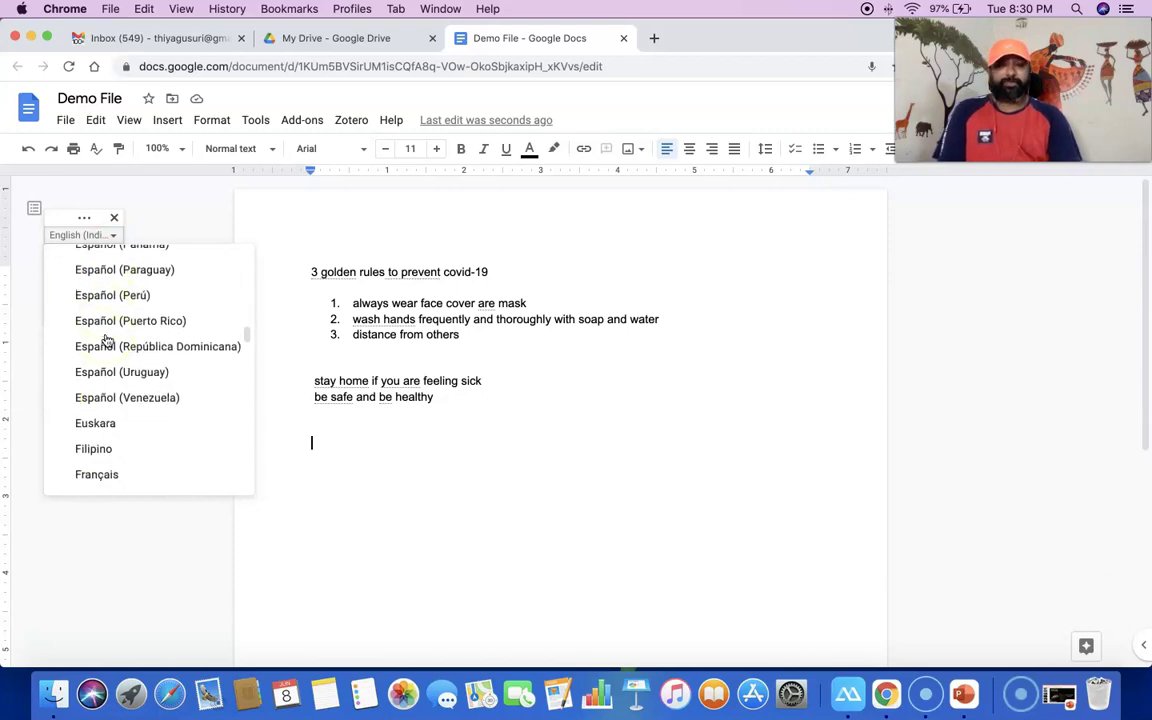
{"action": "scroll", "coordinate": [107, 340], "scroll_direction": "down", "scroll_amount": 15}
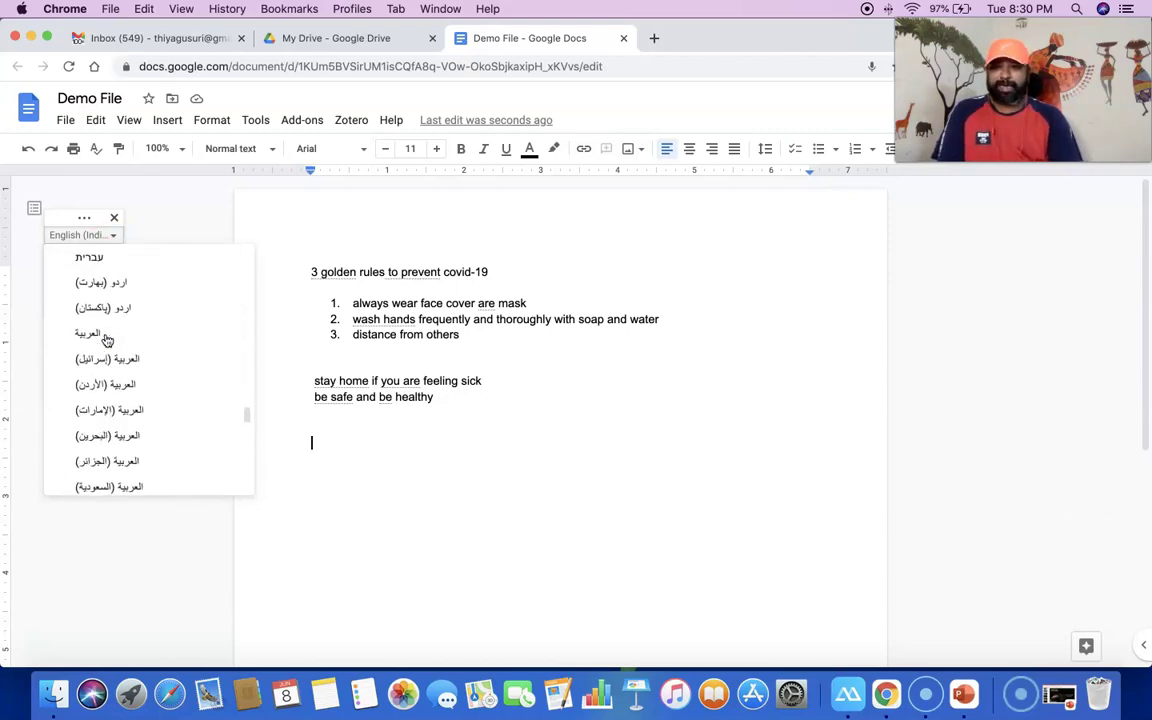
{"action": "scroll", "coordinate": [105, 336], "scroll_direction": "down", "scroll_amount": 5}
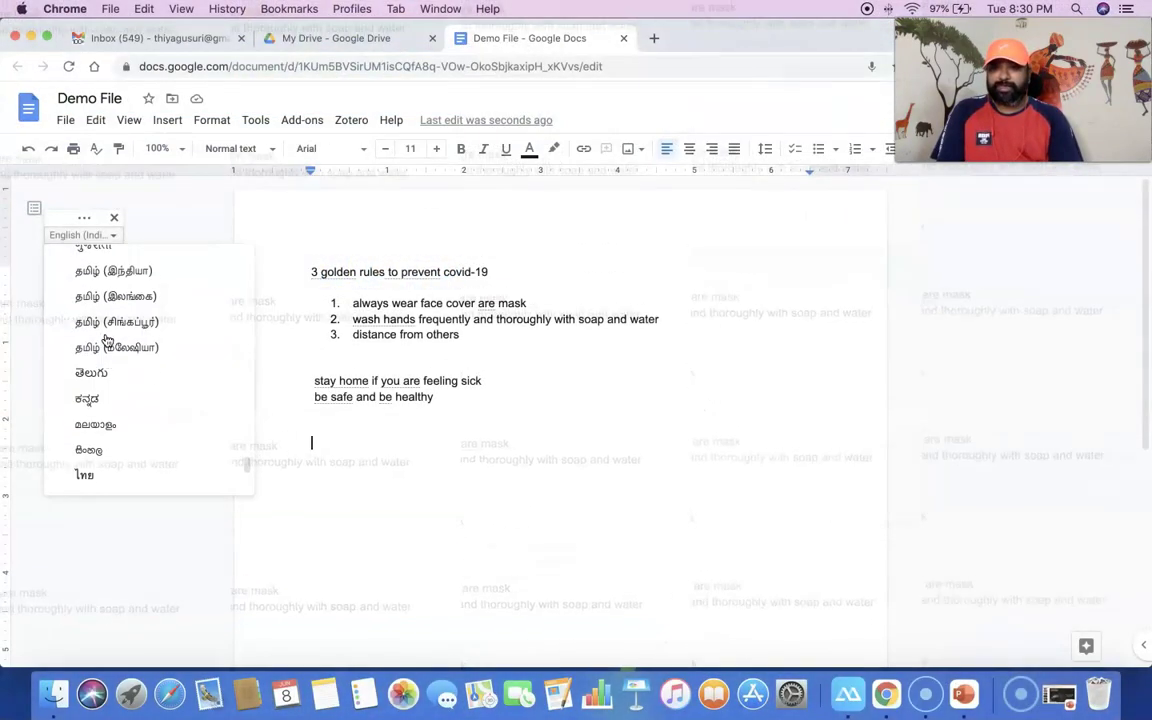
{"action": "scroll", "coordinate": [107, 340], "scroll_direction": "up", "scroll_amount": 3}
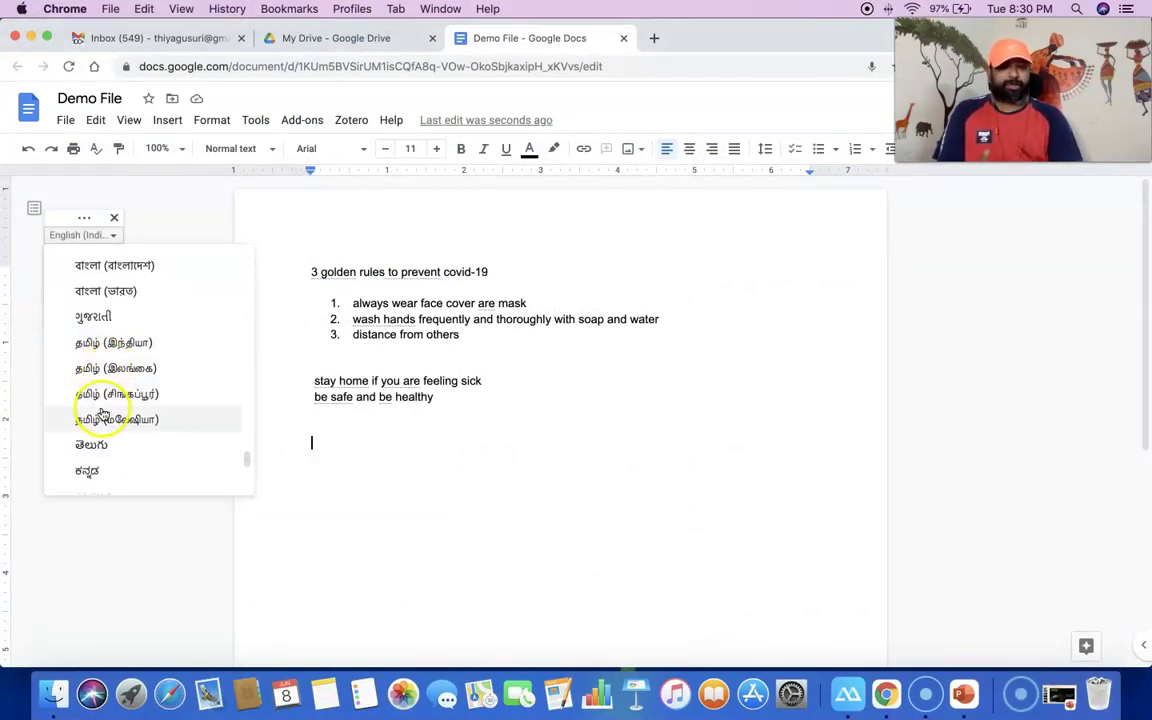
{"action": "left_click", "coordinate": [114, 346]}
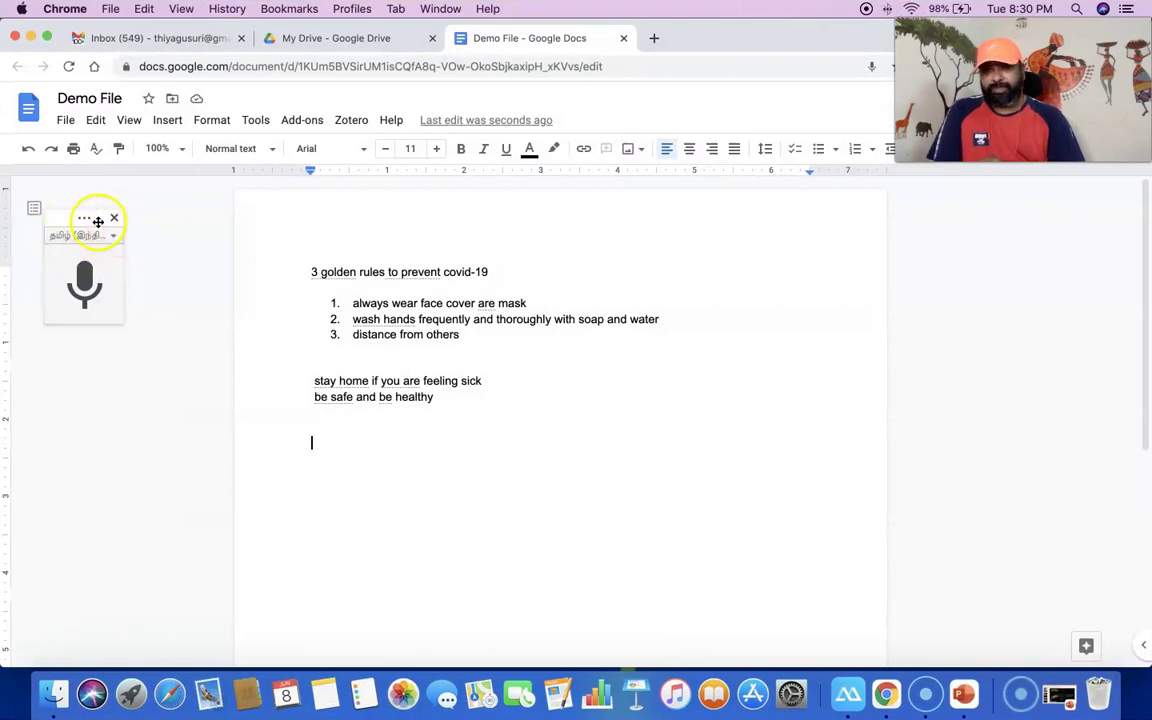
Dictate three Tamil sentences below the English COVID-19 rules, then stop voice typing.
{"action": "left_click", "coordinate": [80, 290]}
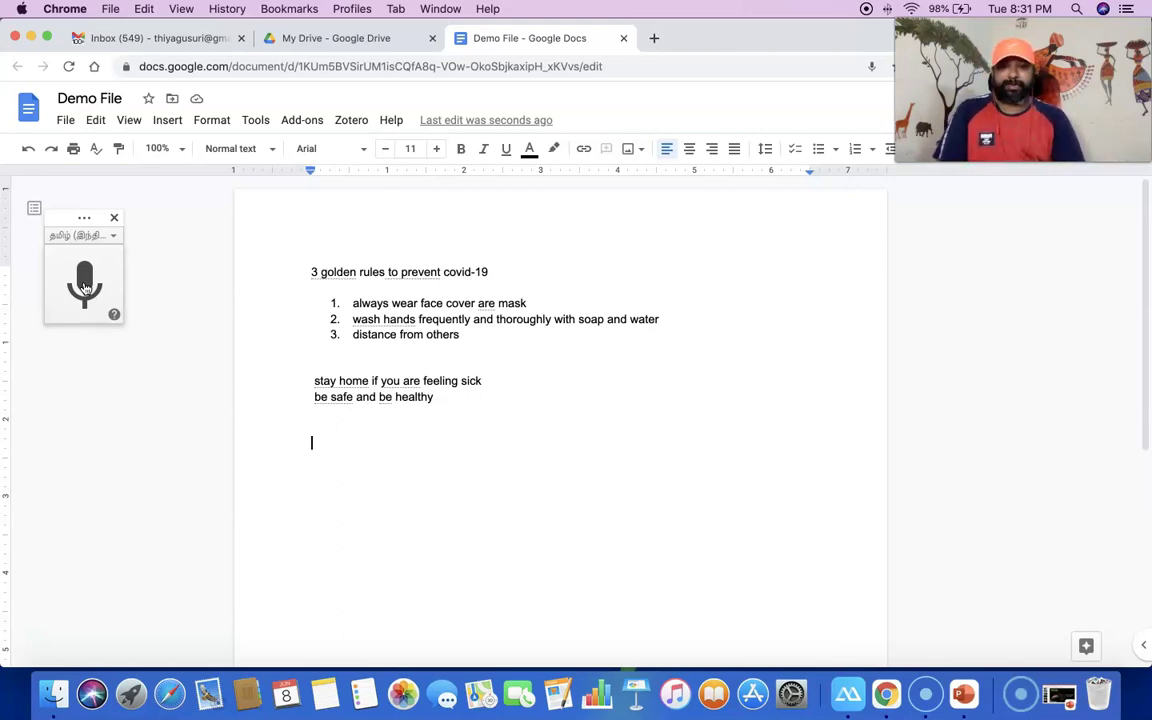
{"action": "left_click", "coordinate": [85, 288]}
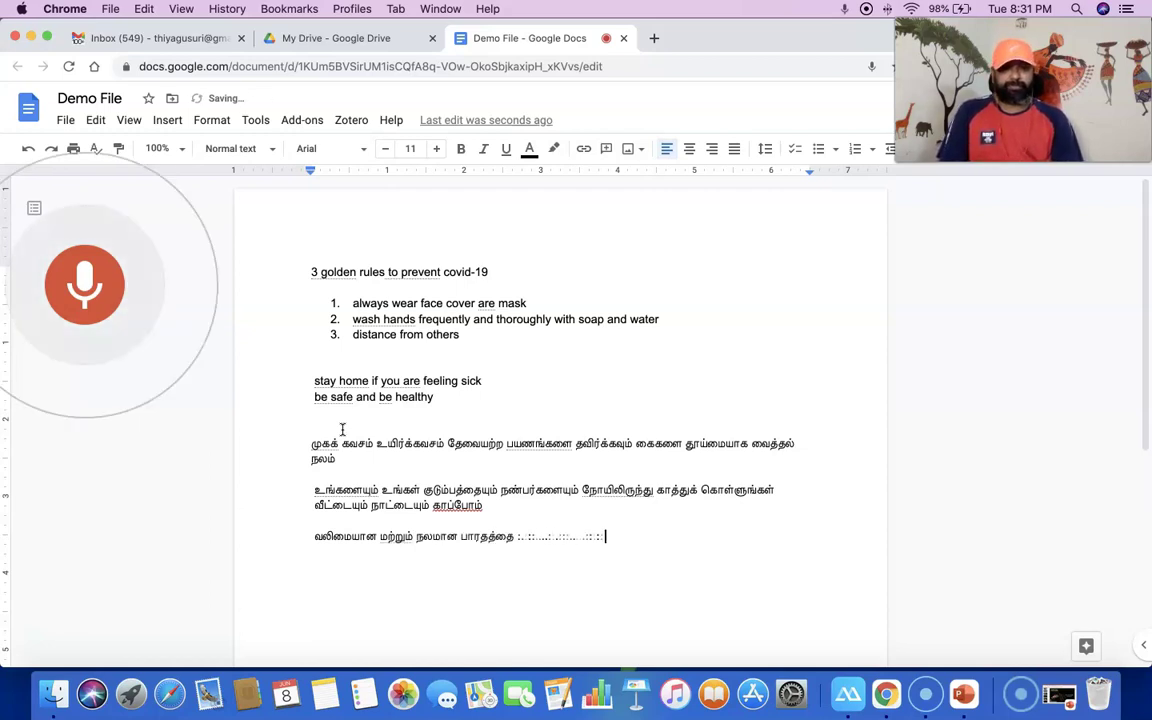
{"action": "left_click", "coordinate": [72, 284]}
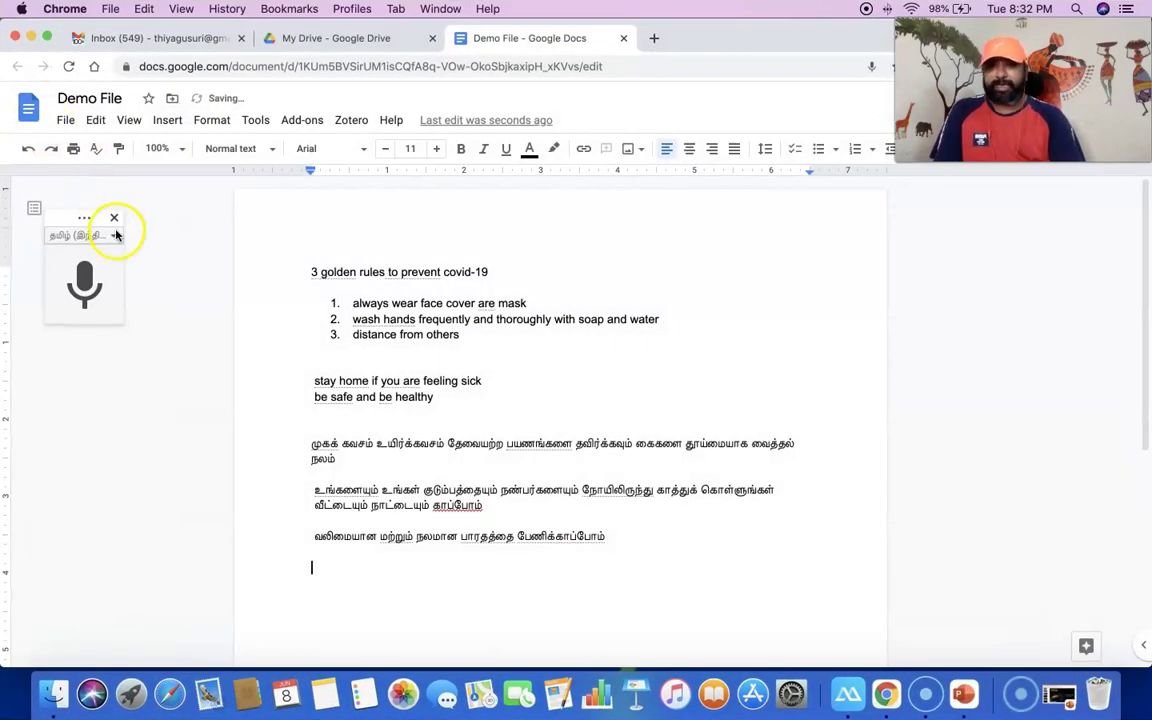
{"action": "left_click", "coordinate": [121, 237]}
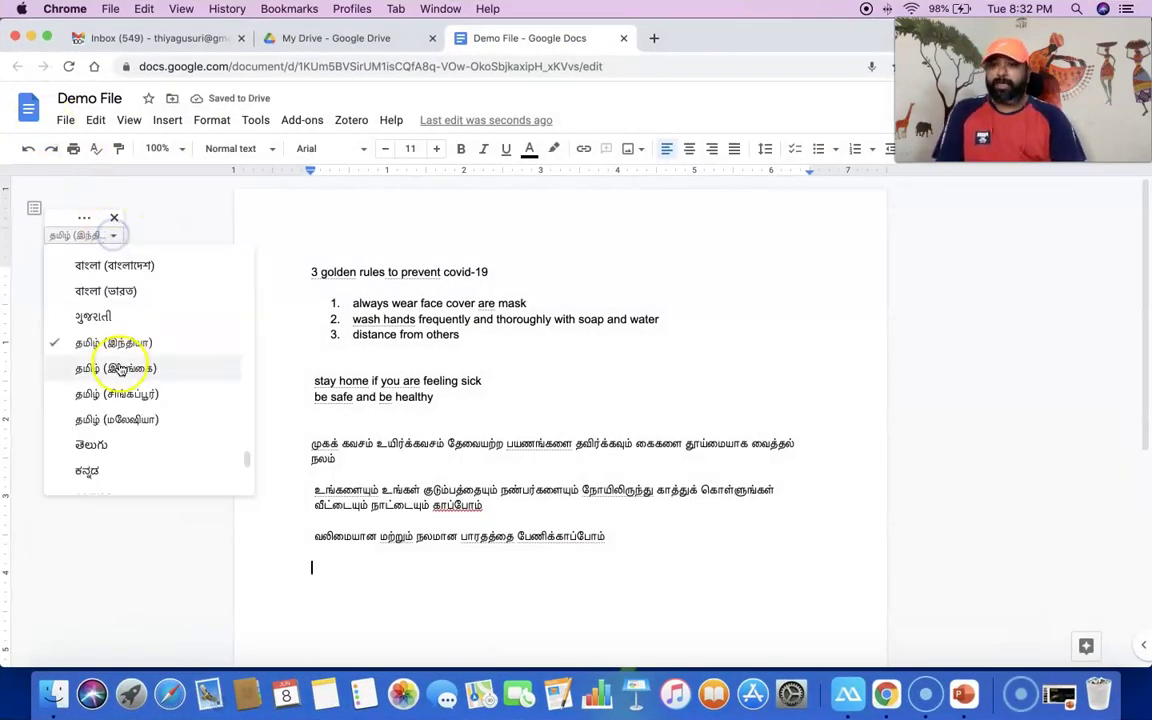
{"action": "scroll", "coordinate": [118, 365], "scroll_direction": "down", "scroll_amount": 3}
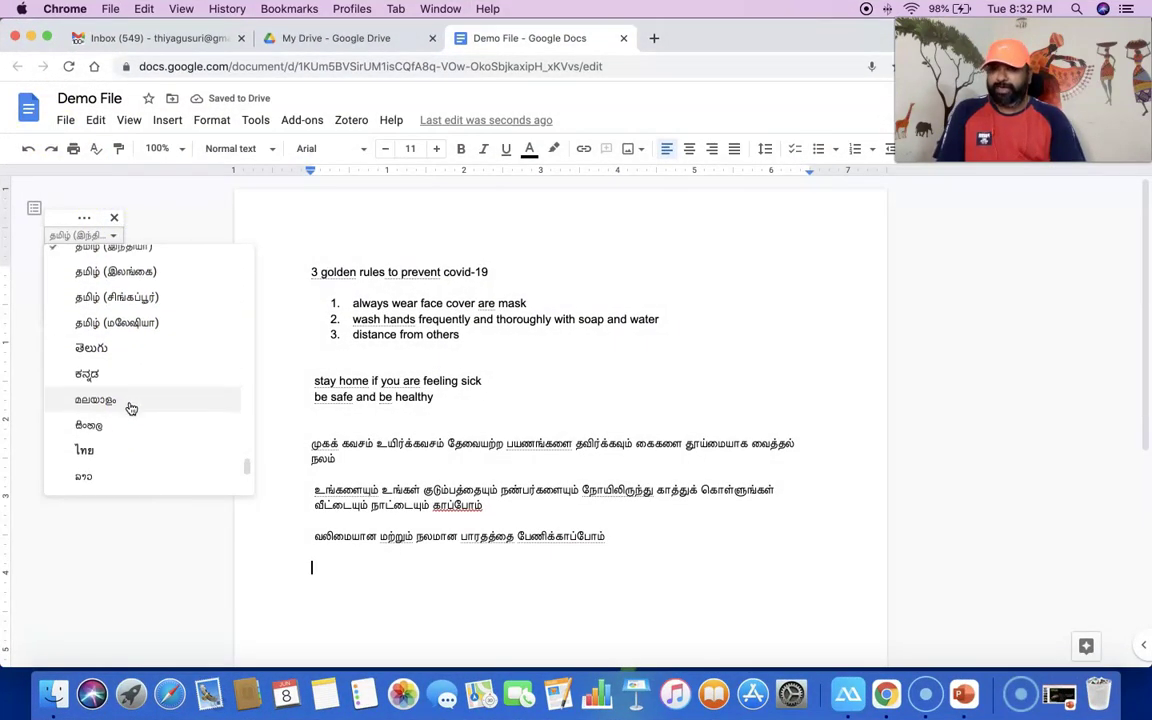
{"action": "scroll", "coordinate": [129, 406], "scroll_direction": "down", "scroll_amount": 3}
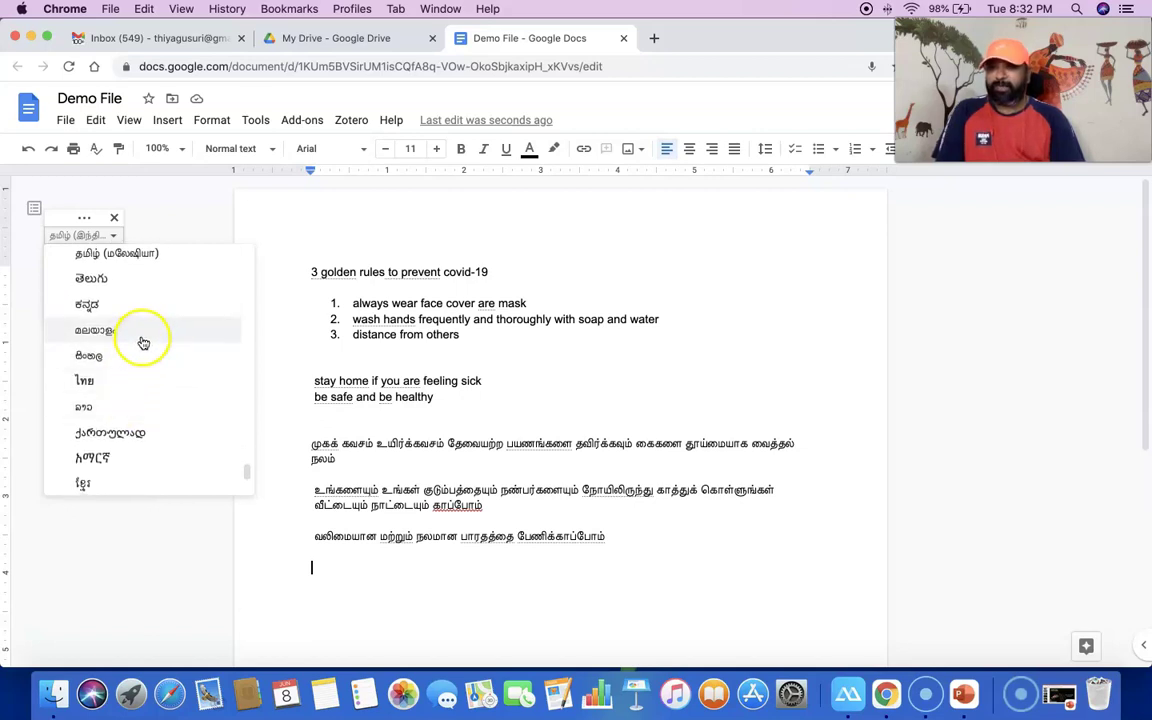
{"action": "scroll", "coordinate": [143, 345], "scroll_direction": "up", "scroll_amount": 6}
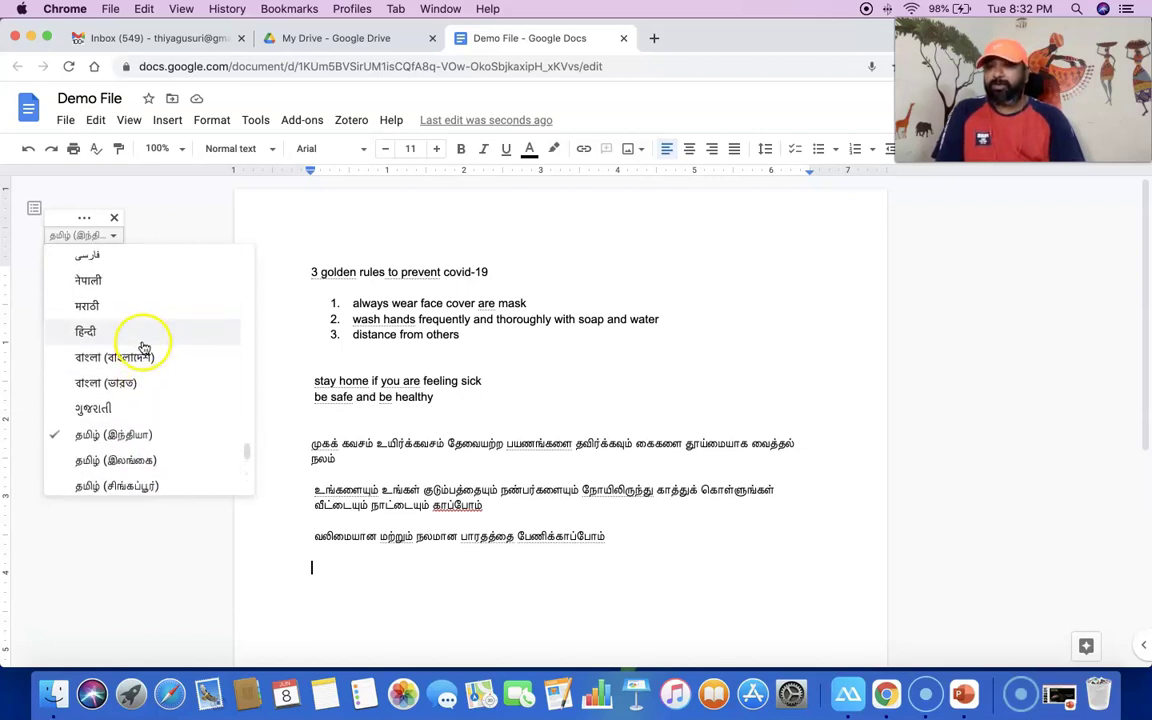
{"action": "scroll", "coordinate": [143, 347], "scroll_direction": "up", "scroll_amount": 2}
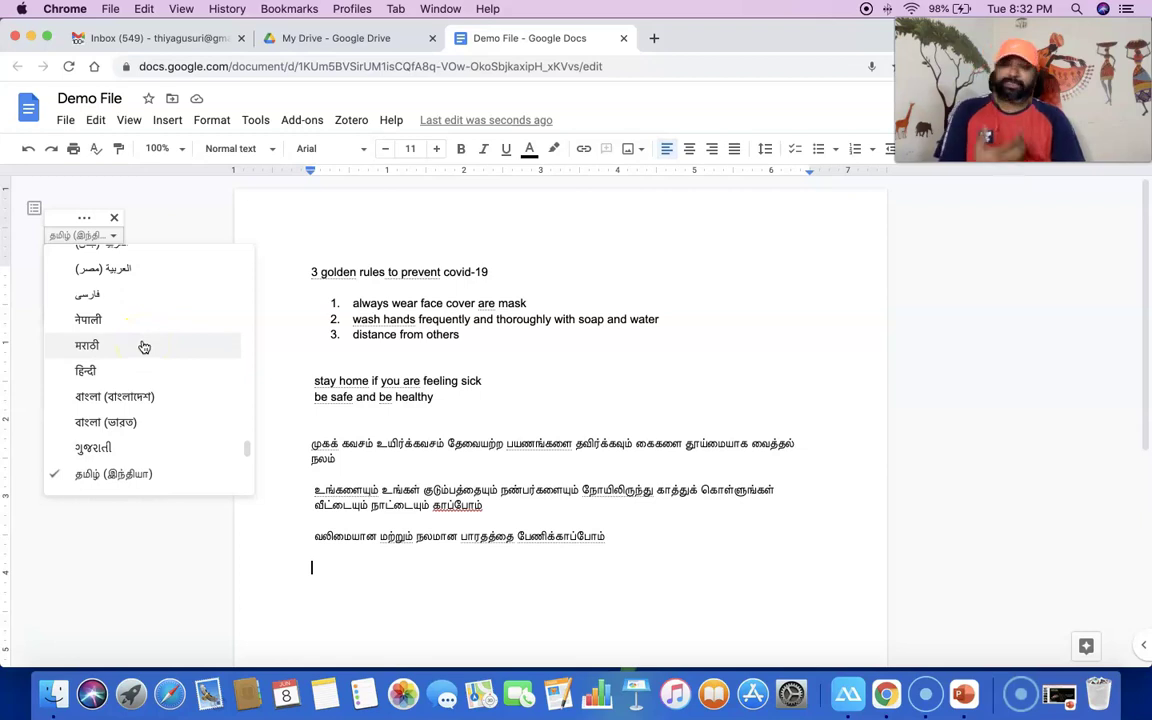
{"action": "scroll", "coordinate": [140, 400], "scroll_direction": "down", "scroll_amount": 10}
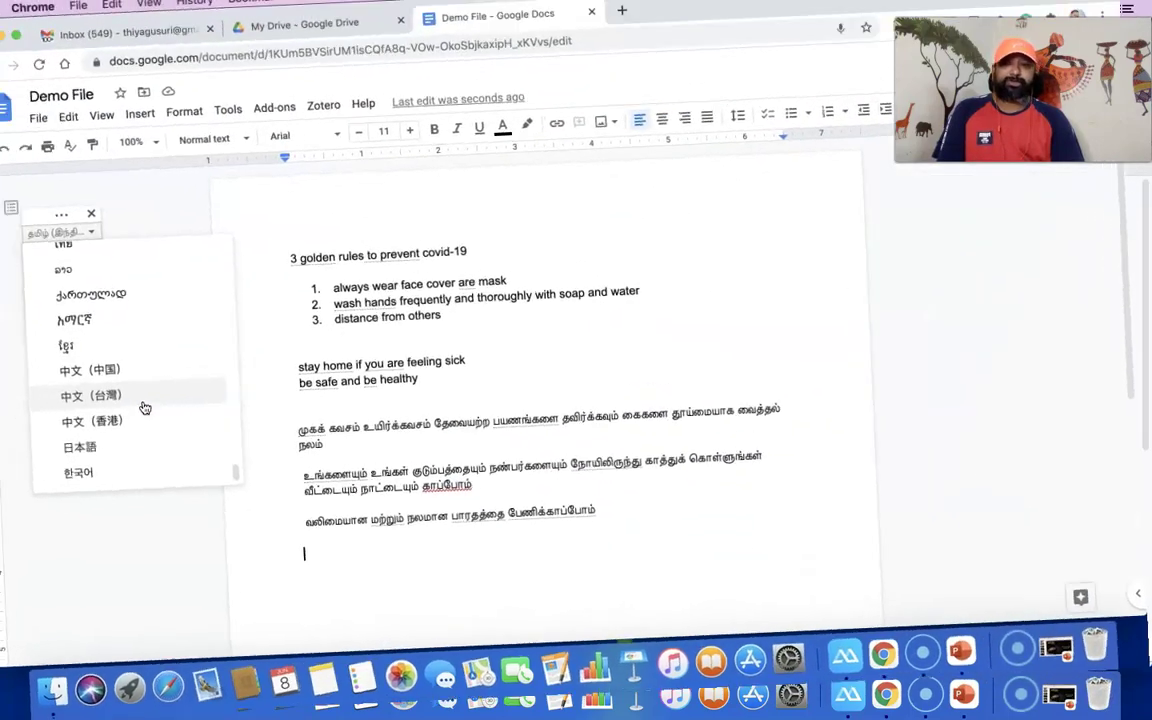
{"action": "scroll", "coordinate": [140, 400], "scroll_direction": "up", "scroll_amount": 8}
{"action": "scroll", "coordinate": [143, 400], "scroll_direction": "up", "scroll_amount": 10}
{"action": "scroll", "coordinate": [150, 390], "scroll_direction": "up", "scroll_amount": 5}
{"action": "left_click", "coordinate": [364, 235]}
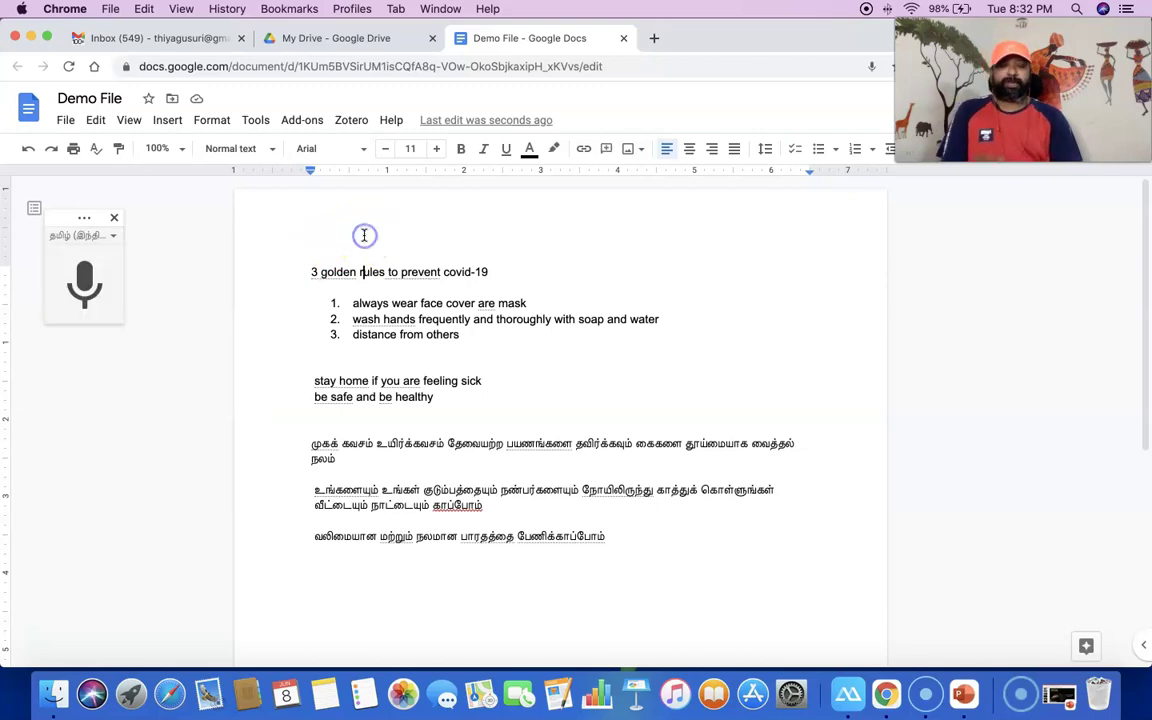